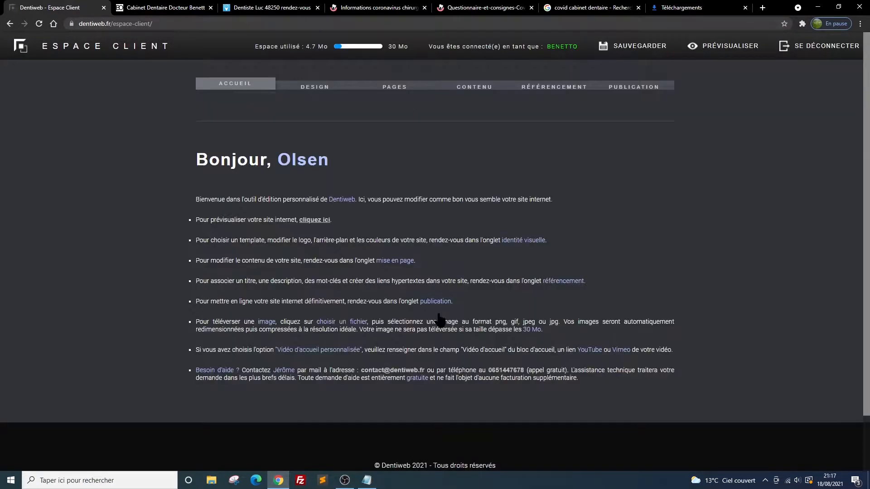
Enable the welcome message (Message d'accueil) in the Accueil block's settings on the Accueil page and save the block
left_click(475, 89)
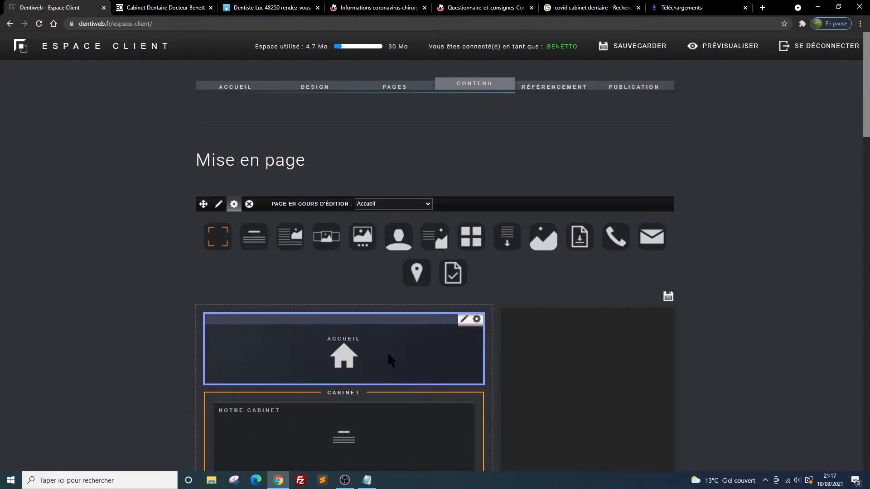
left_click(409, 351)
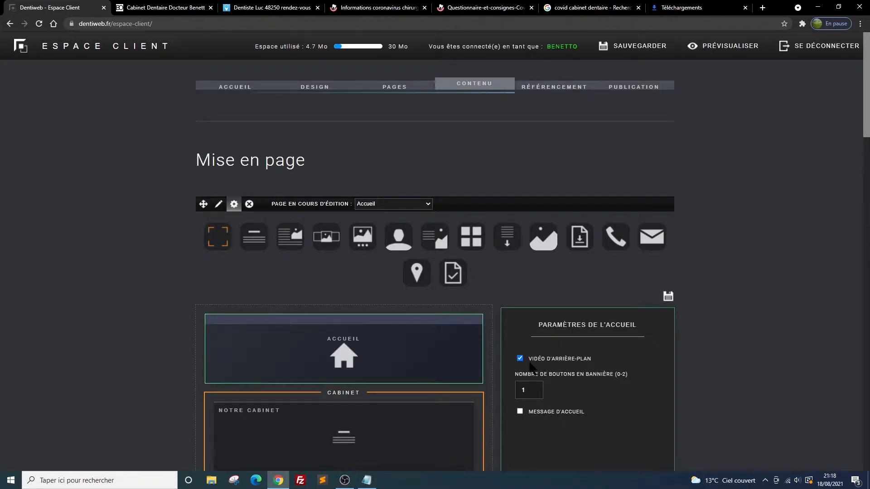
left_click(520, 412)
left_click(668, 296)
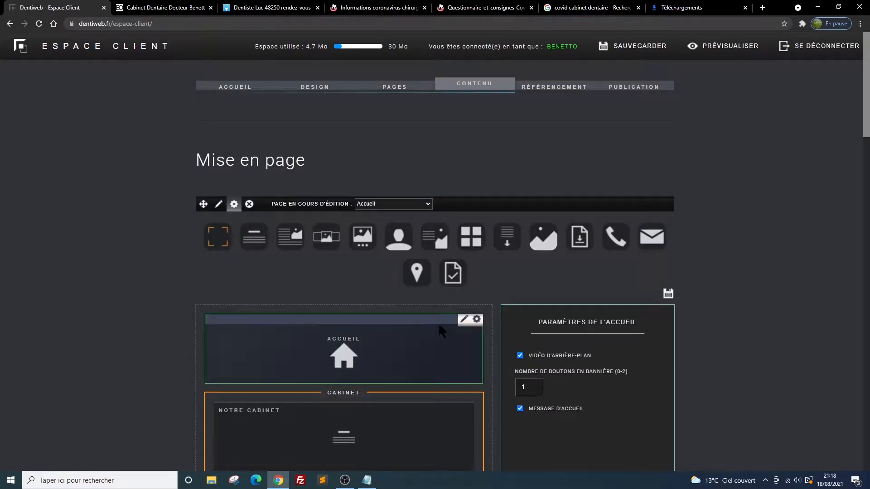
Edit the Accueil block and set the welcome message title to "Protocole Covid"
left_click(463, 320)
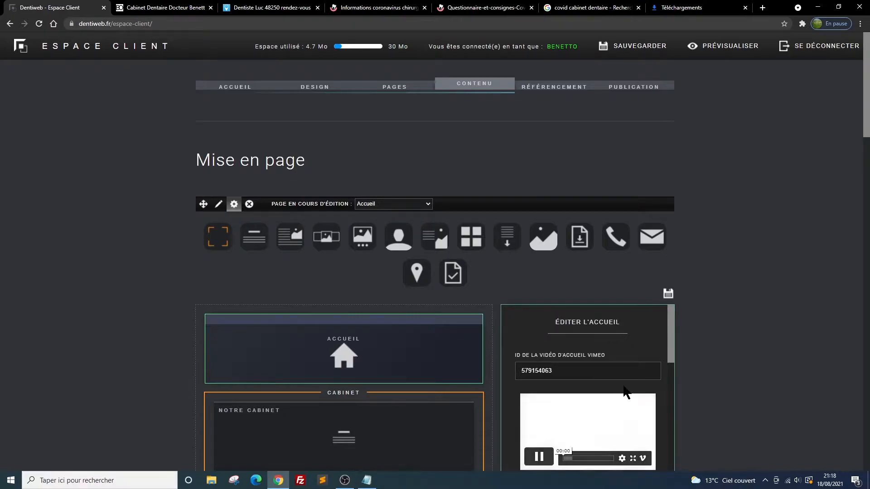
left_click_drag(669, 312, 678, 457)
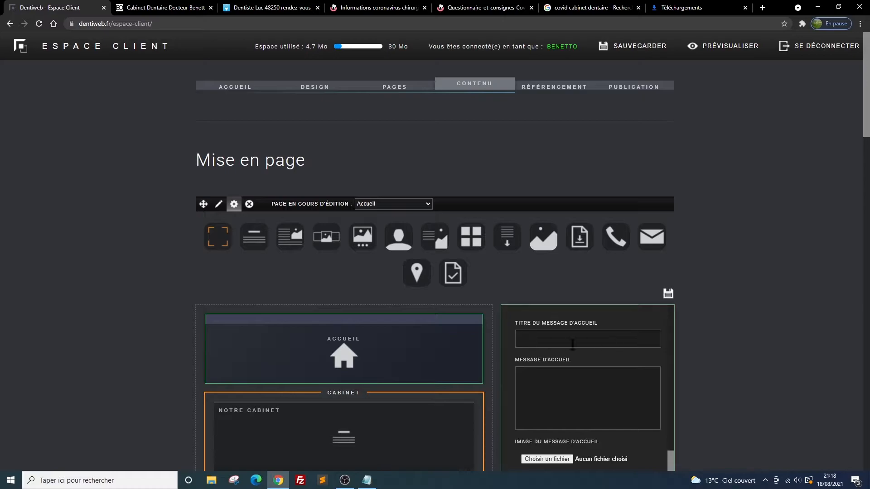
left_click(530, 340)
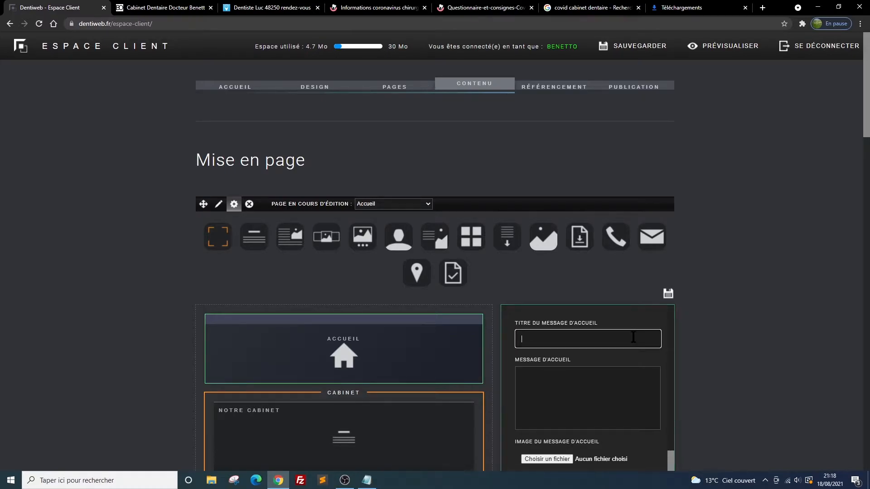
type("Prot")
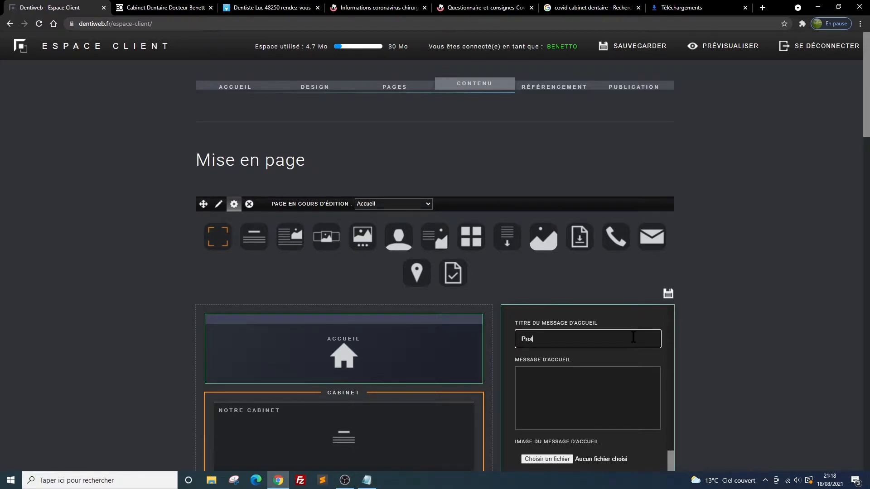
type("ocole Covid")
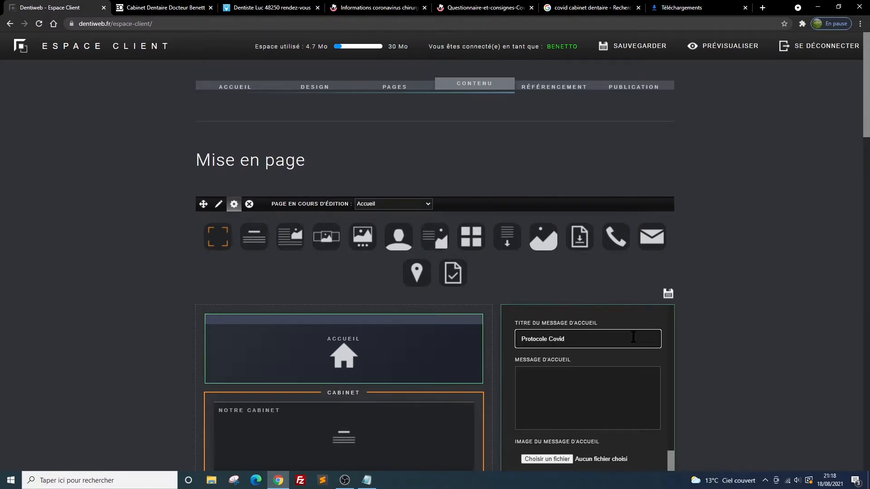
Write the welcome message text "Voici les directives à suivre en arrivant à notre cabinet:"
left_click(541, 377)
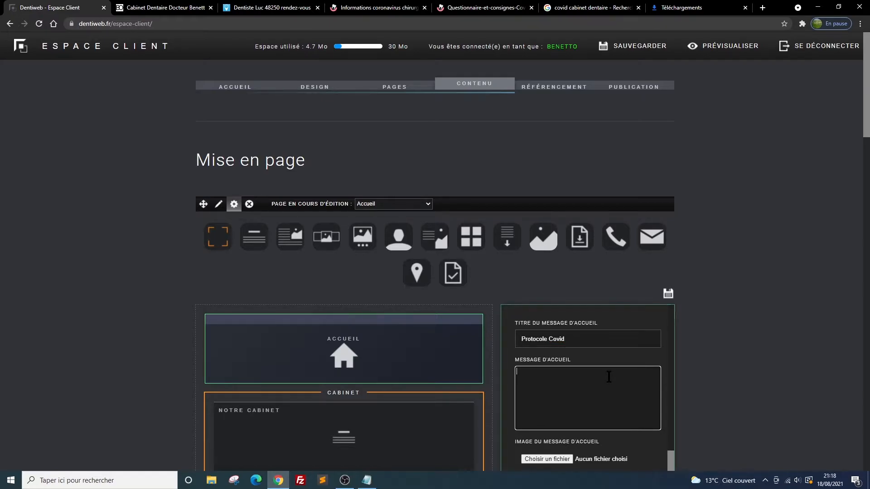
type("Vo")
type("ici les")
type(" directives")
type(" à")
type(" suivre en arrivant à")
type(" np")
type("otre cabi")
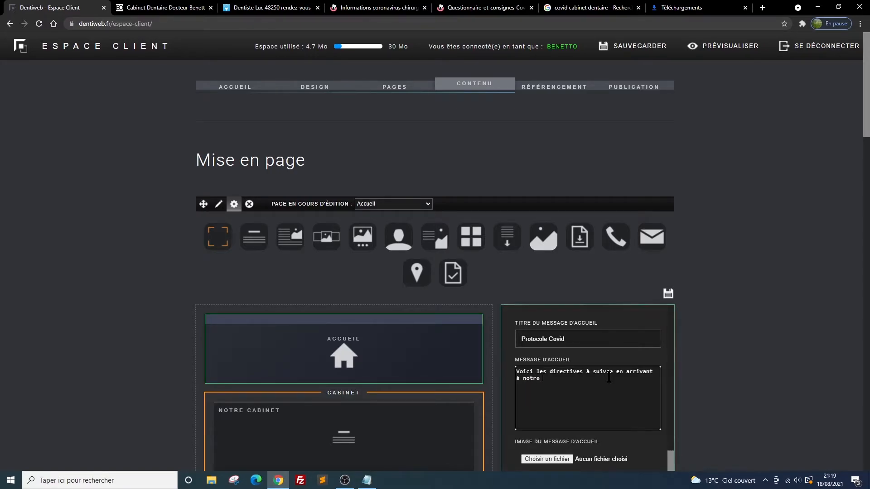
type("ent:")
left_click(544, 379)
key("BackSpace")
key("BackSpace")
type("ne")
Choose covid.PNG from the video dentiweb folder as the welcome message image and save the Accueil block
left_click(553, 459)
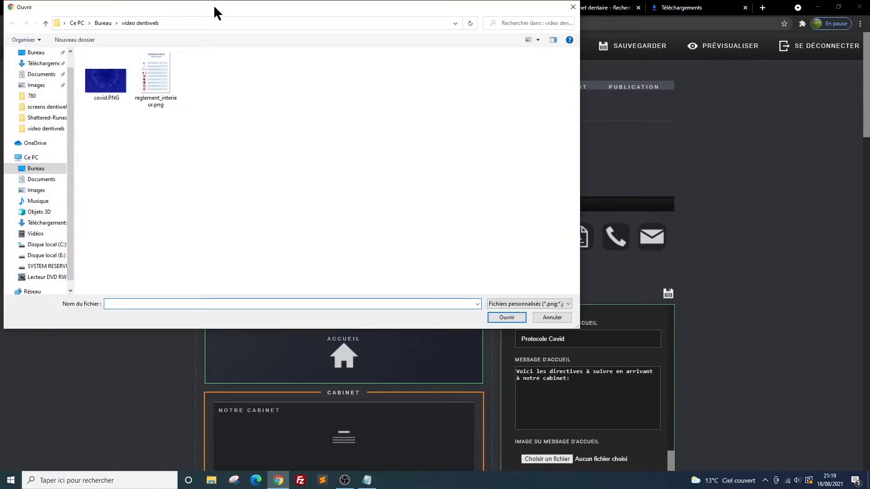
left_click(90, 96)
left_click(507, 318)
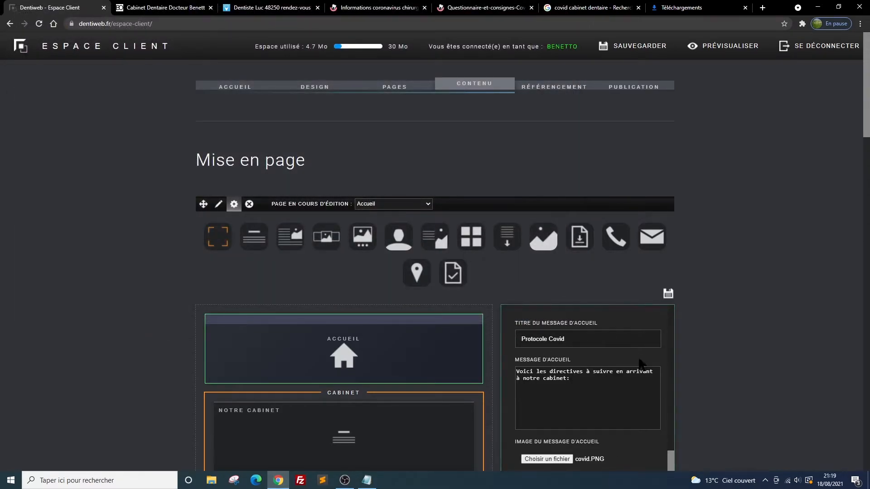
left_click(668, 294)
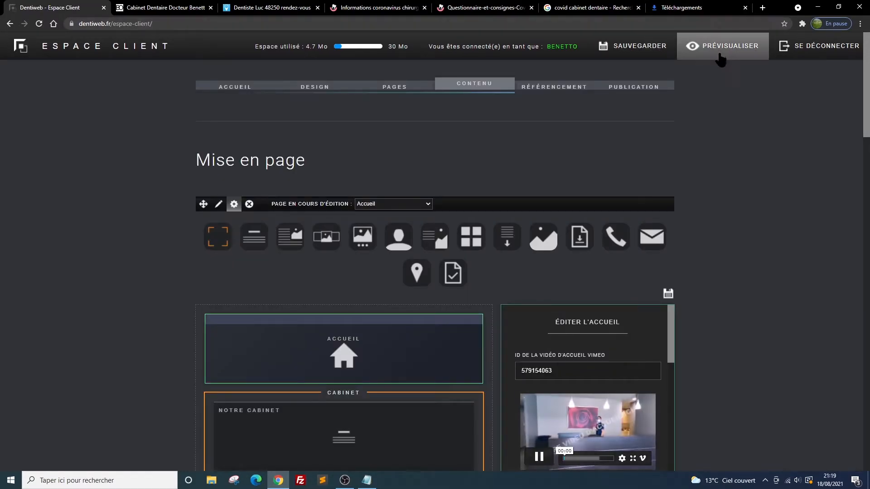
Preview the site to check the welcome message pop-up, close the pop-up and return to the client area
left_click(718, 46)
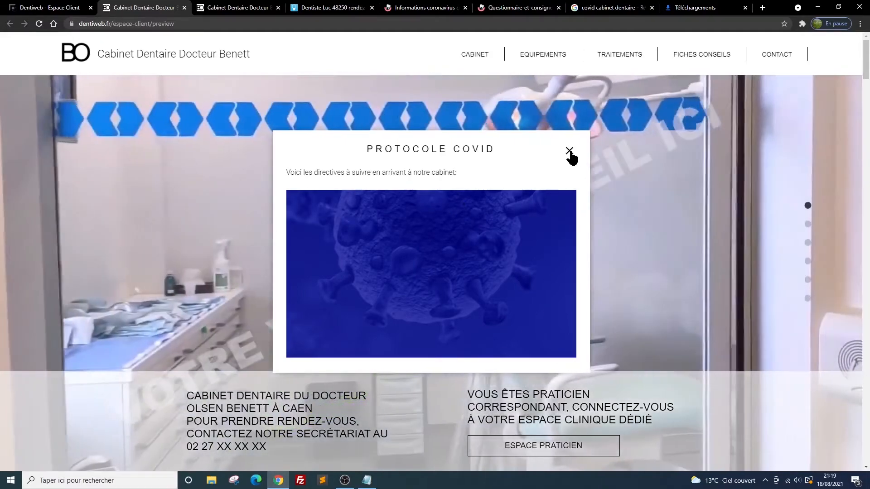
left_click(570, 151)
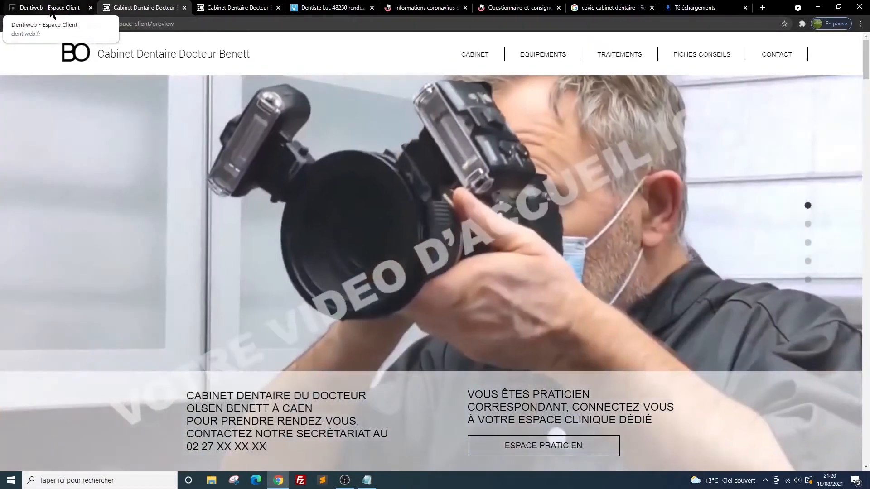
left_click(50, 7)
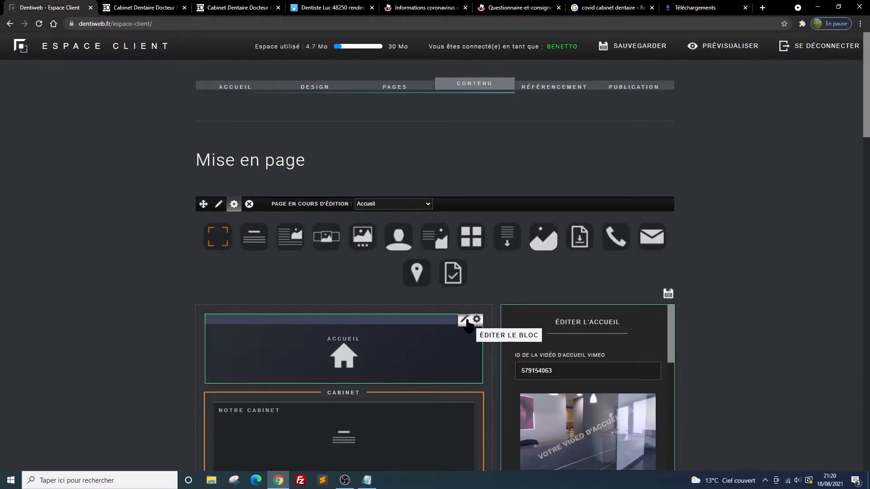
Replace the welcome message image with reglement_interieur.png and save the Accueil block
left_click_drag(669, 311, 671, 467)
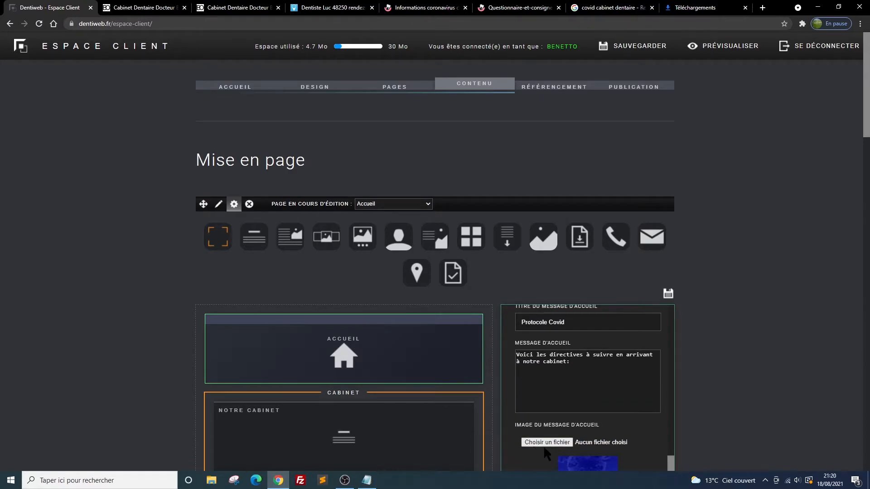
left_click(557, 445)
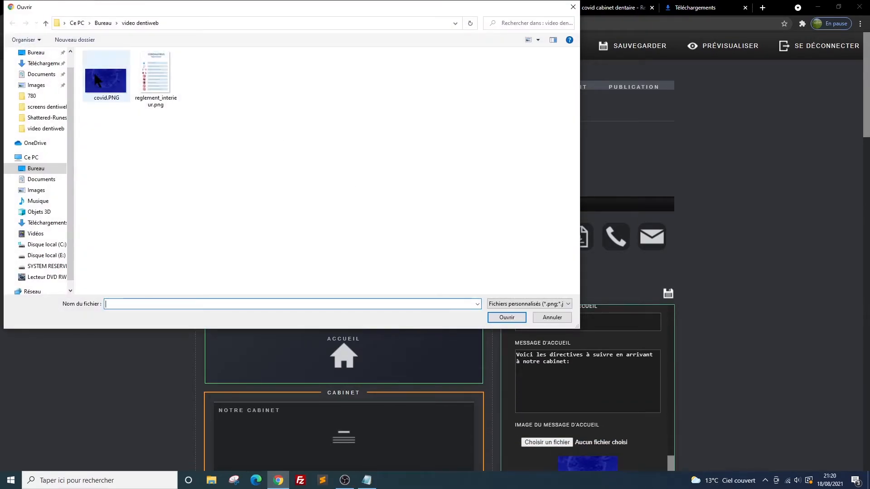
double_click(148, 72)
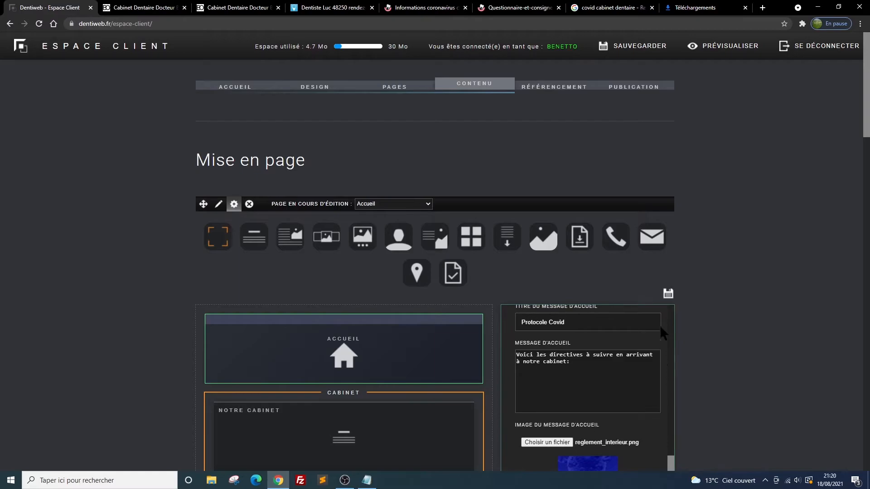
left_click(668, 293)
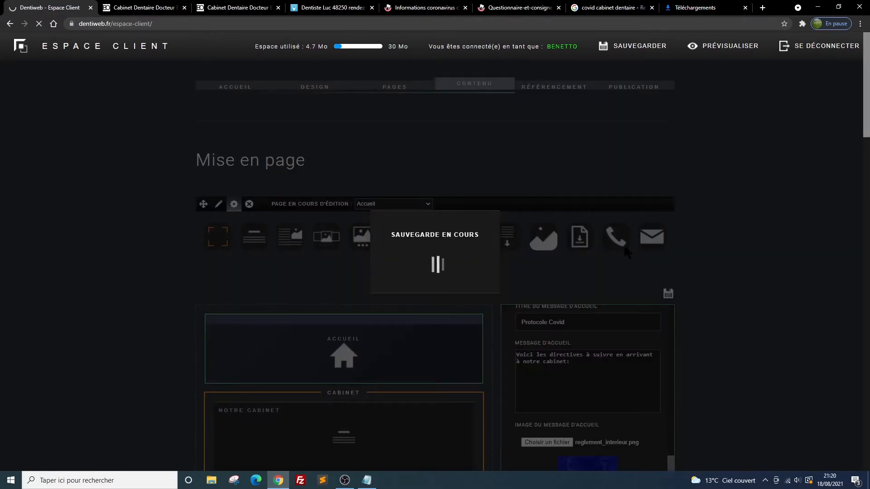
Preview the site again to examine the pop-up with the replaced image, close it and return to the client area
left_click(720, 46)
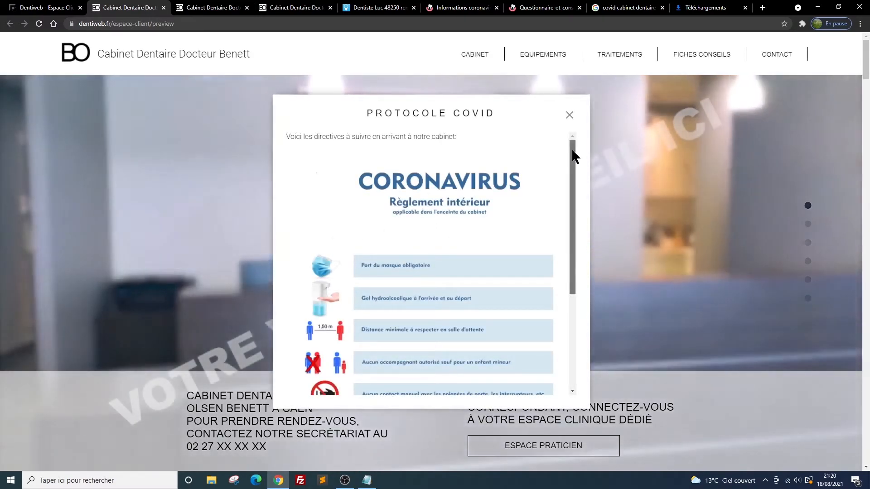
mouse_move(572, 148)
left_mouse_down()
mouse_move(574, 287)
mouse_move(571, 135)
left_mouse_up()
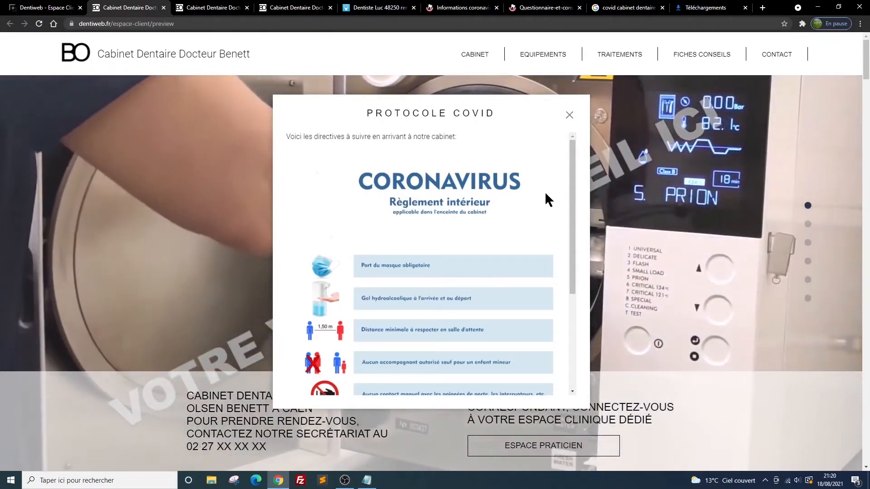
left_click(569, 114)
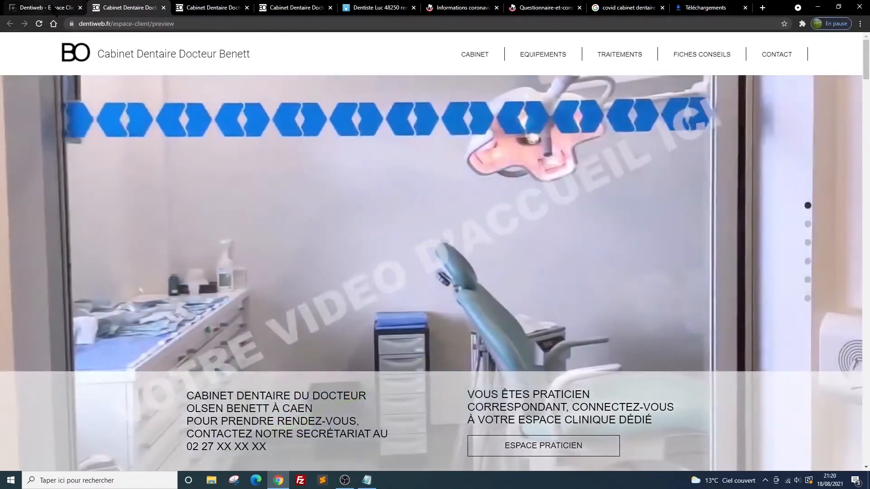
left_click(51, 8)
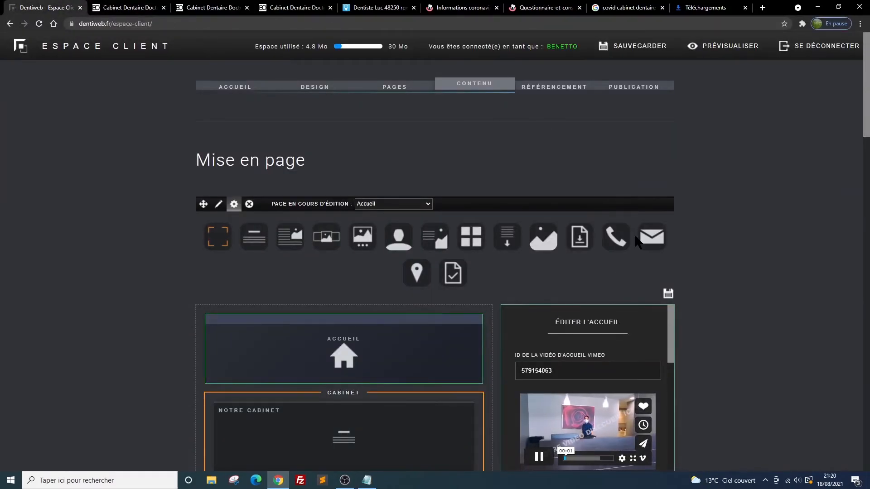
Disable the welcome message in the Accueil block's settings and save the block
left_click(476, 321)
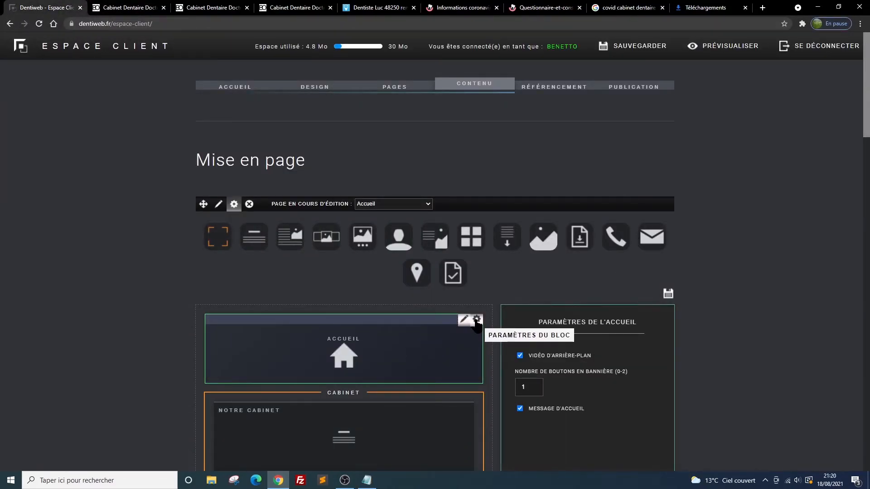
left_click(519, 410)
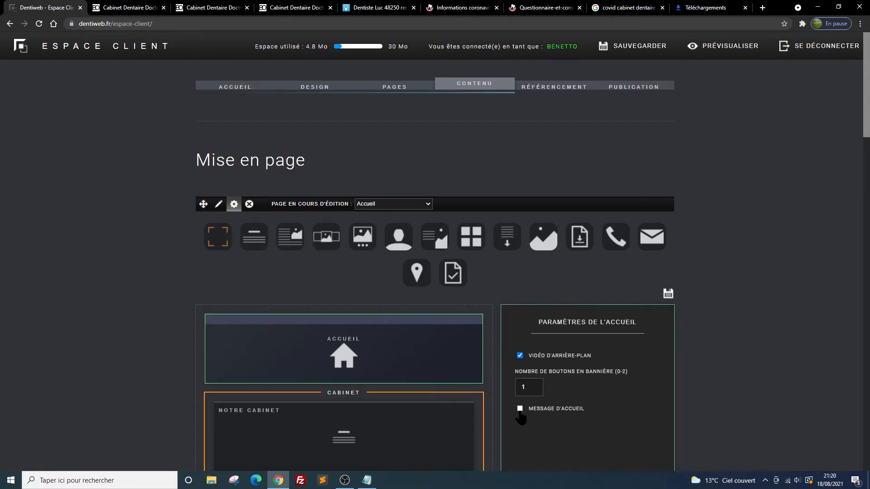
left_click(668, 294)
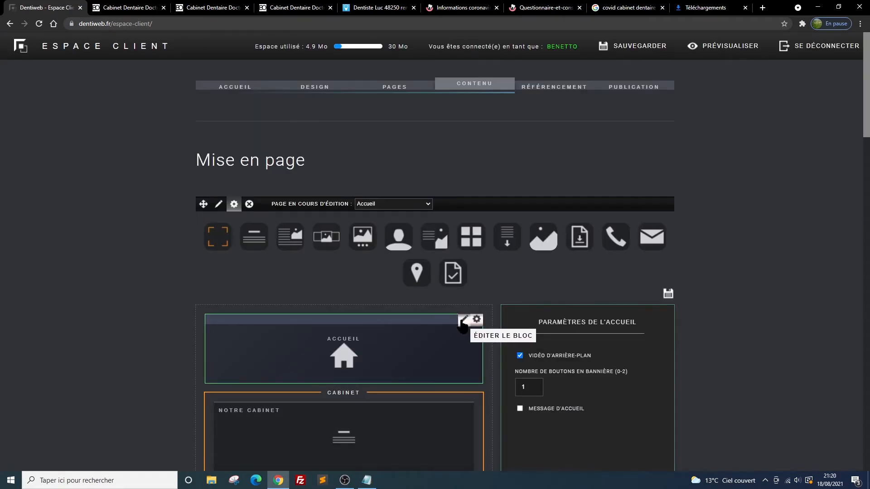
Check the Accueil block's editing form for welcome message fields and preview the site with the message disabled
left_click(464, 320)
left_click_drag(669, 312, 668, 467)
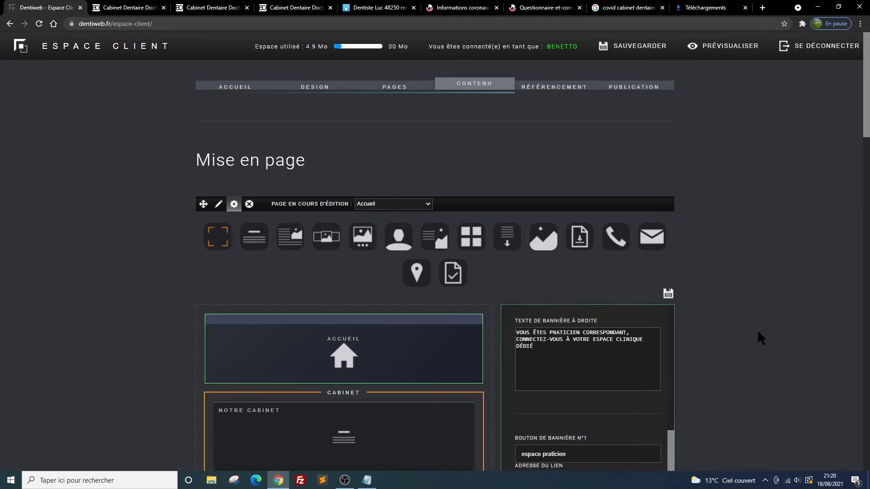
left_click(709, 48)
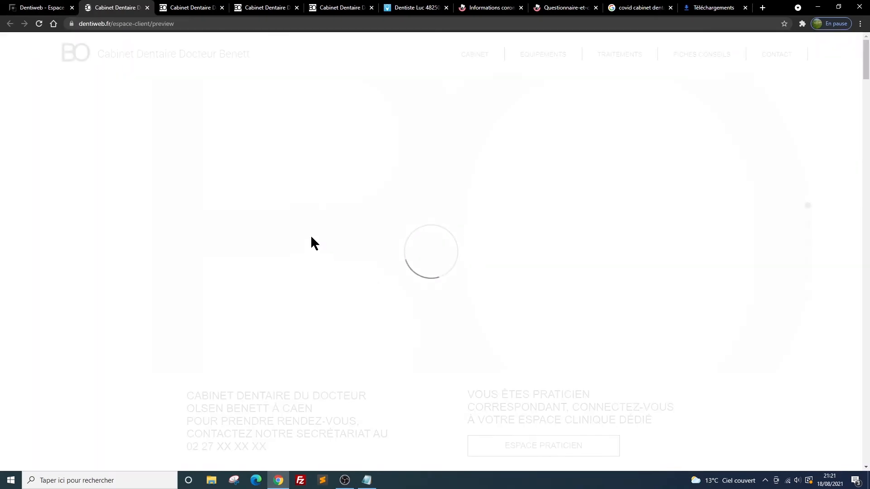